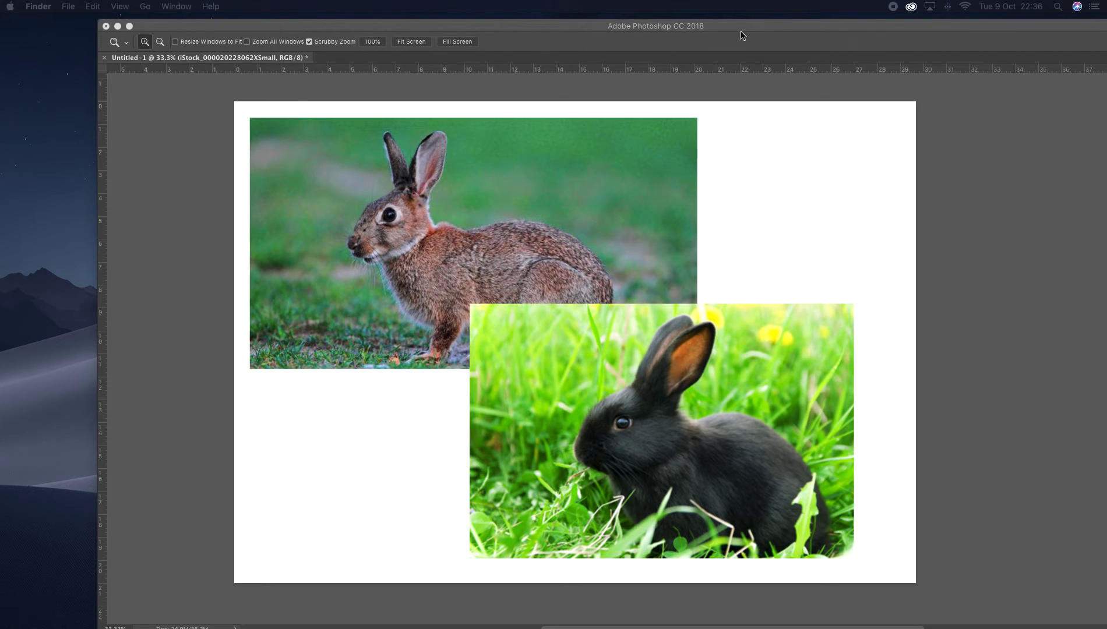
- Bring Photoshop to the front maximised, with the Layers panel placed to keep brush settings visible
{"action": "left_click", "coordinate": [783, 30]}
{"action": "double_click", "coordinate": [769, 25]}
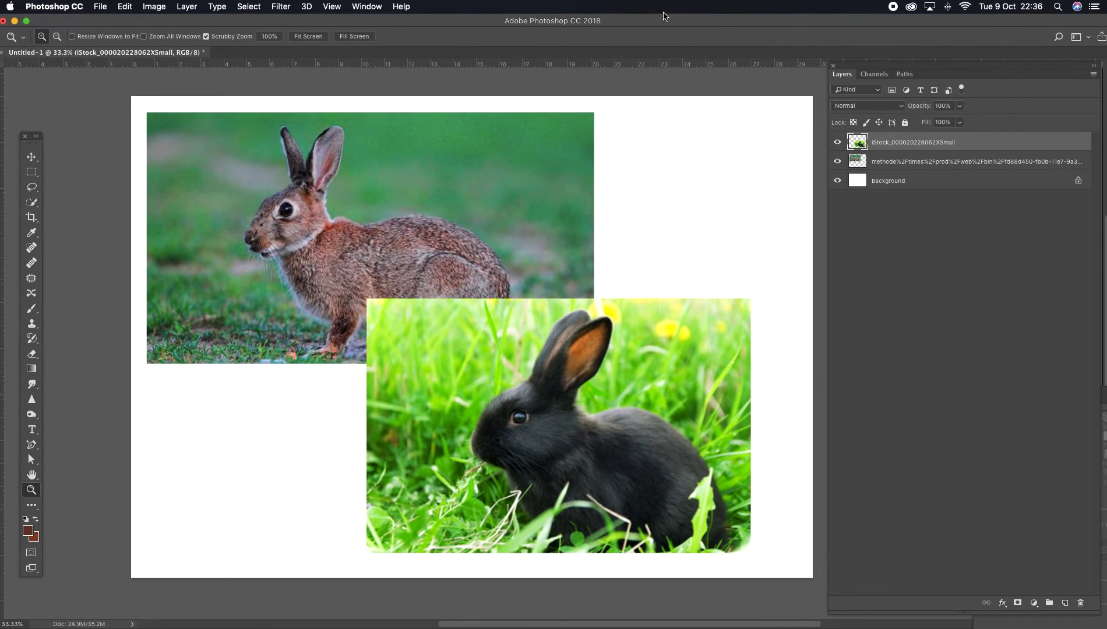
{"action": "left_click_drag", "start_coordinate": [917, 69], "coordinate": [952, 63]}
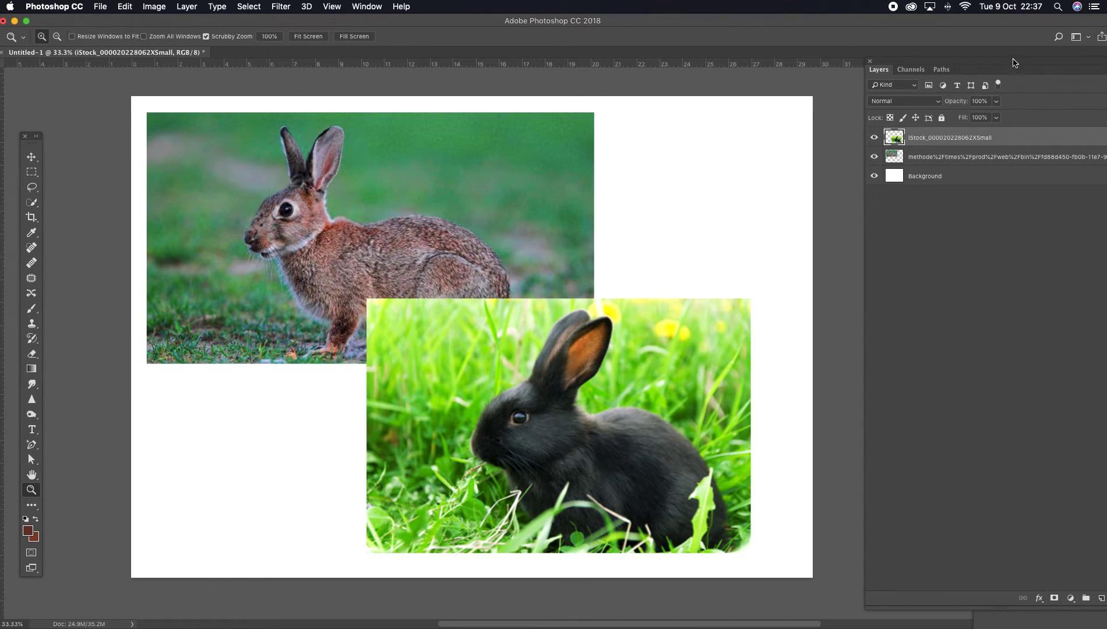
{"action": "left_click_drag", "start_coordinate": [1017, 59], "coordinate": [959, 60]}
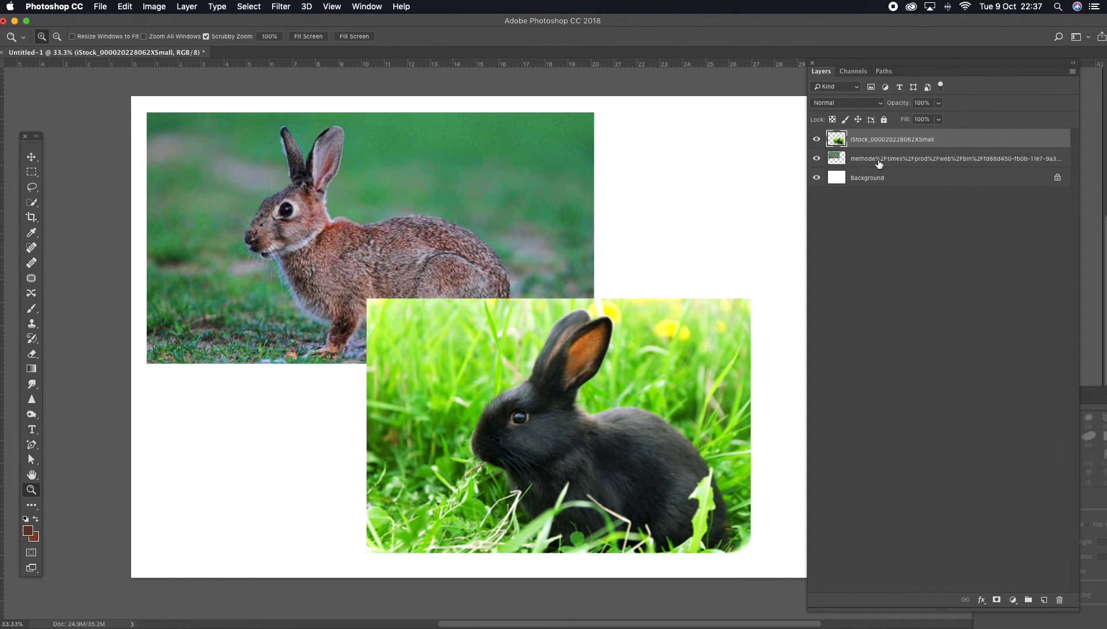
{"action": "left_click", "coordinate": [101, 7]}
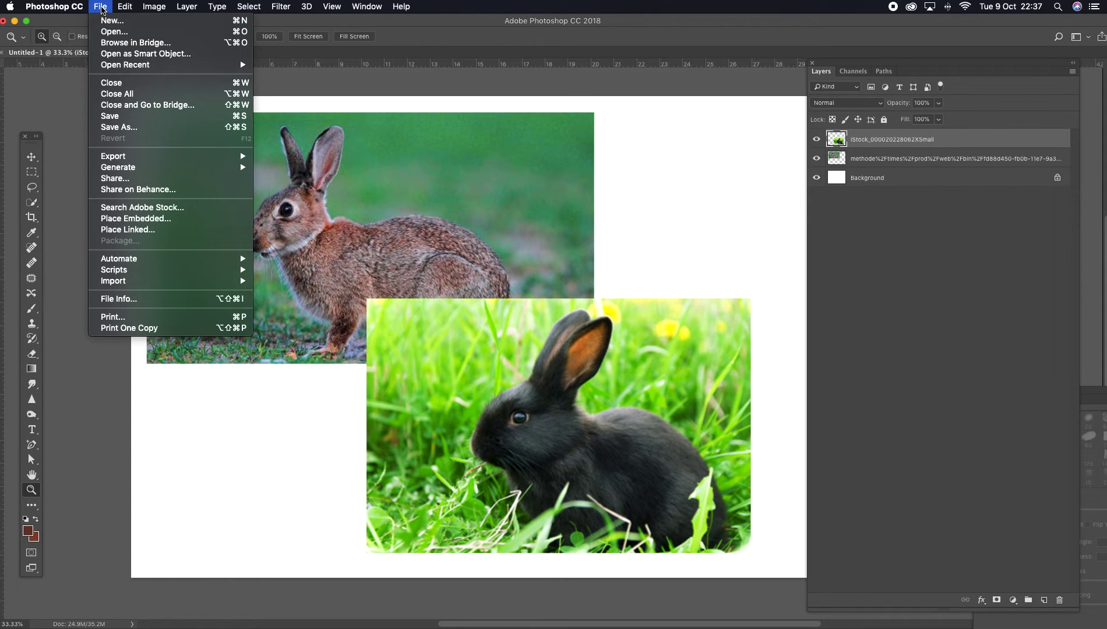
{"action": "left_click", "coordinate": [99, 6]}
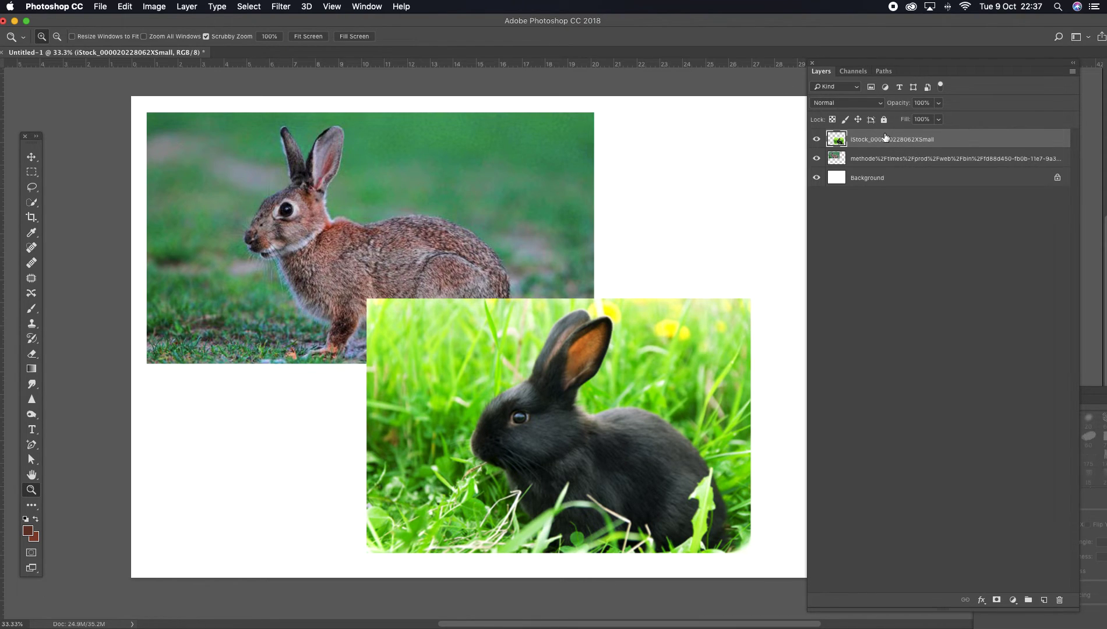
{"action": "left_click", "coordinate": [189, 8]}
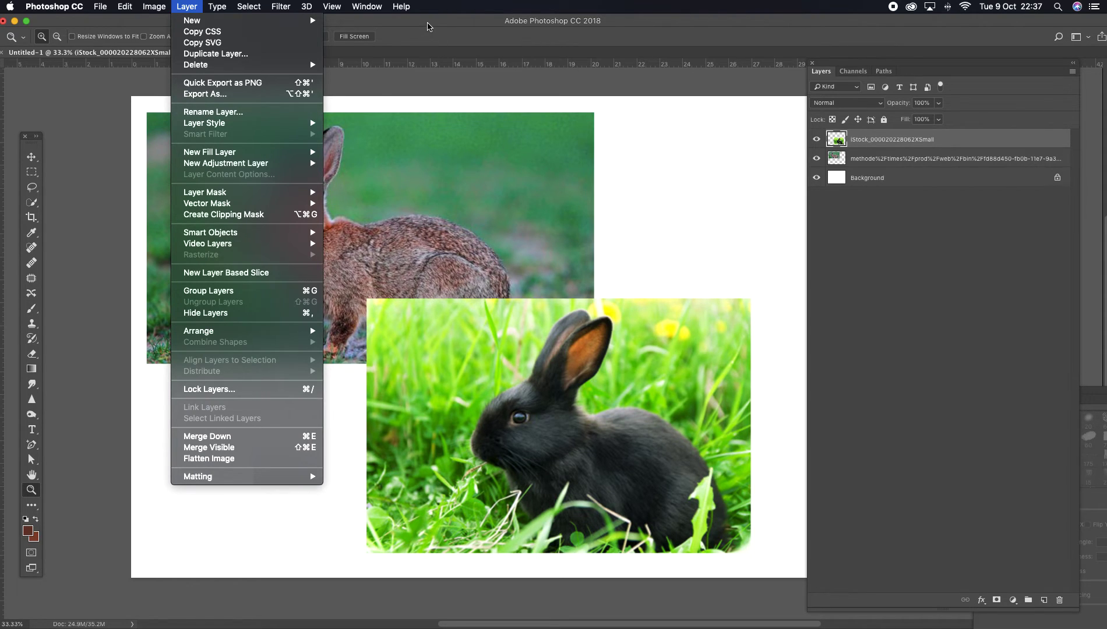
{"action": "left_click", "coordinate": [428, 25]}
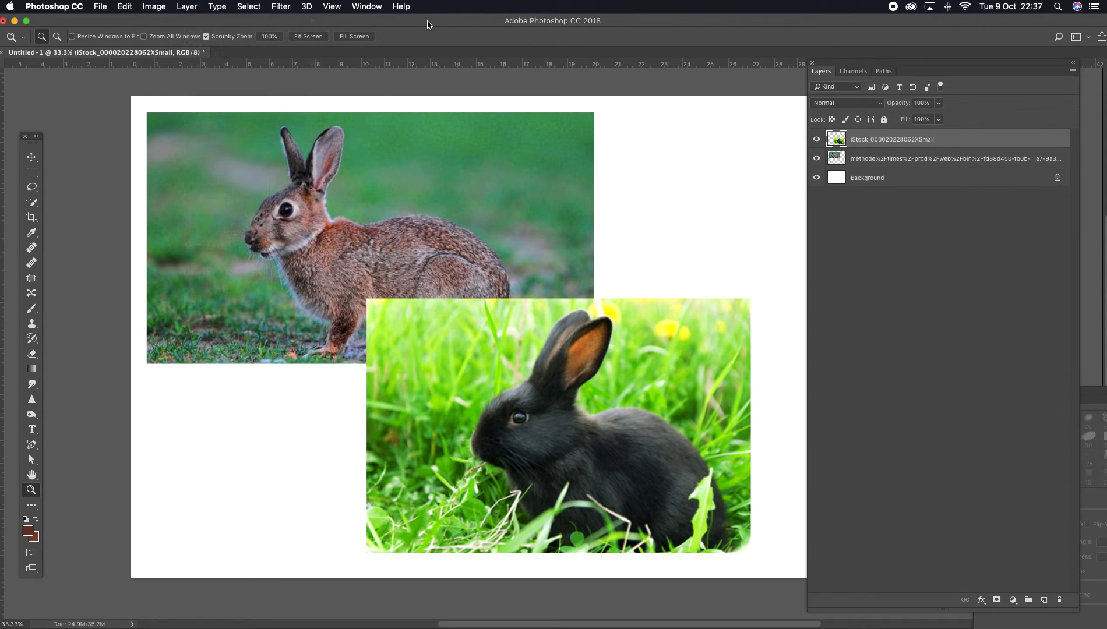
- Hide the brown-rabbit layer and quick-select the black rabbit, starting from its ear
{"action": "left_click", "coordinate": [817, 158]}
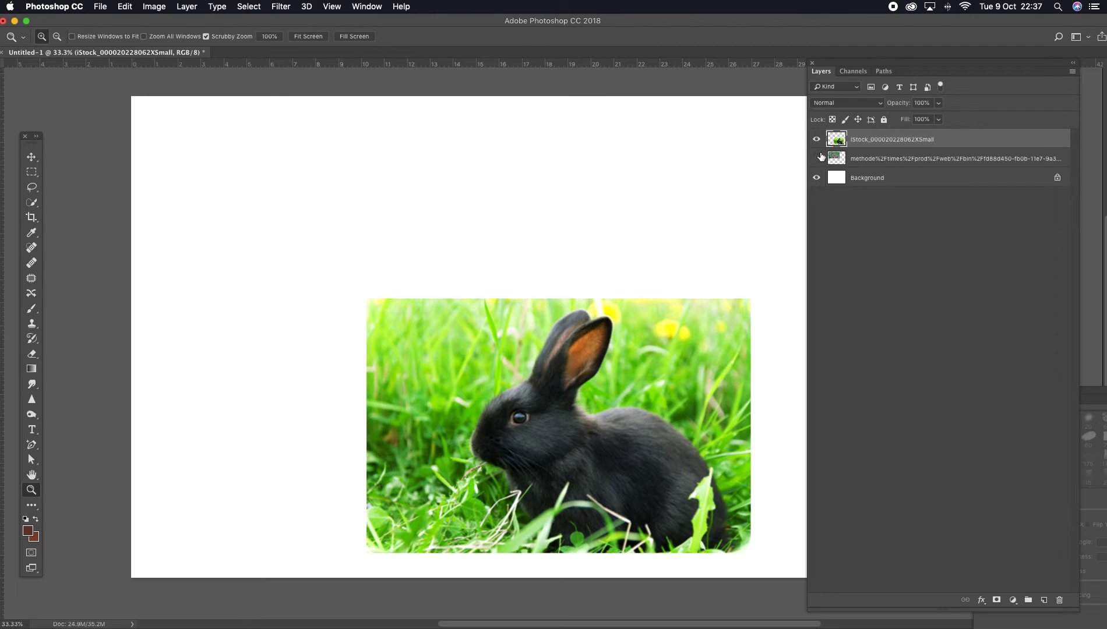
{"action": "left_click", "coordinate": [31, 202]}
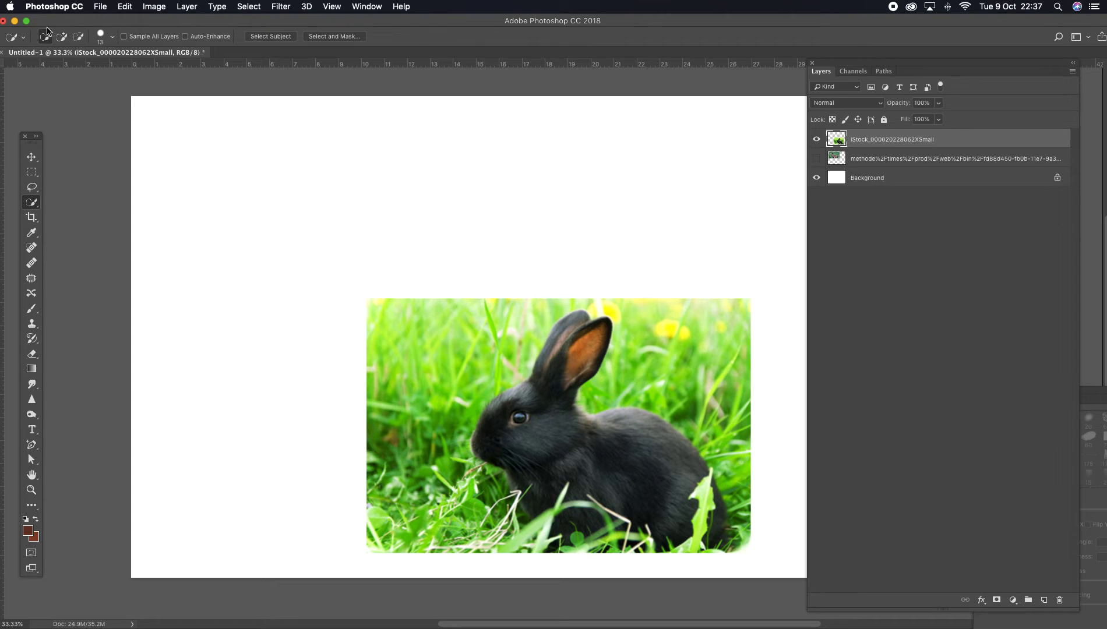
{"action": "mouse_move", "coordinate": [571, 330]}
{"action": "left_mouse_down"}
{"action": "mouse_move", "coordinate": [580, 318]}
{"action": "mouse_move", "coordinate": [526, 410]}
{"action": "mouse_move", "coordinate": [489, 408]}
{"action": "mouse_move", "coordinate": [495, 460]}
{"action": "mouse_move", "coordinate": [531, 445]}
{"action": "mouse_move", "coordinate": [590, 451]}
{"action": "left_mouse_up"}
- Refine the selection: drop grass under the chin, add the back, trim lower-right grass patches
{"action": "key", "text": "alt"}
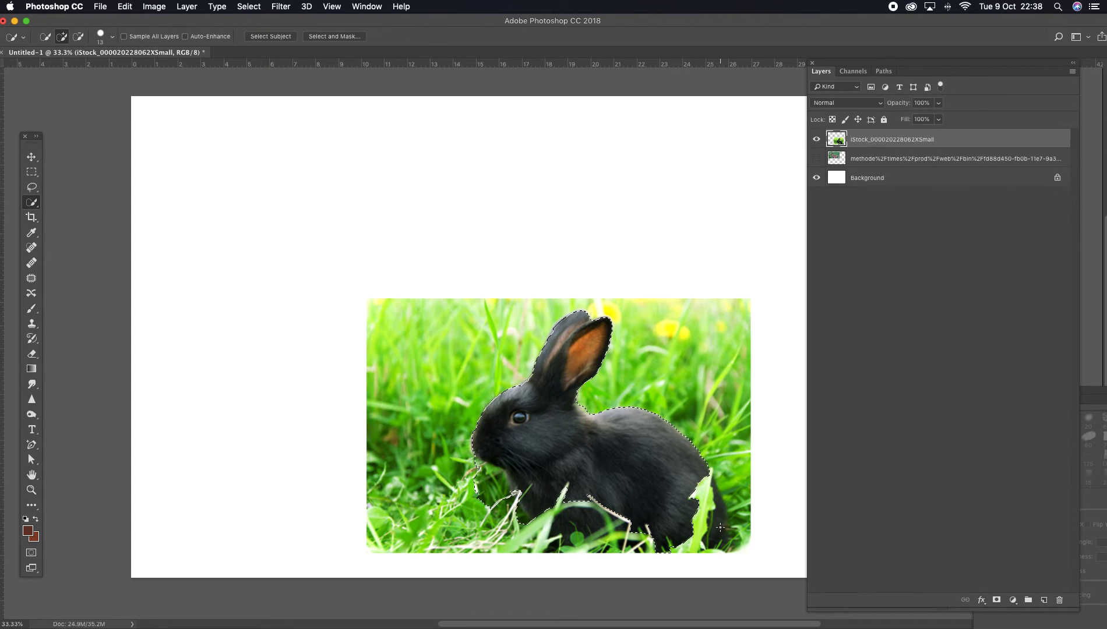
{"action": "left_click", "coordinate": [77, 36]}
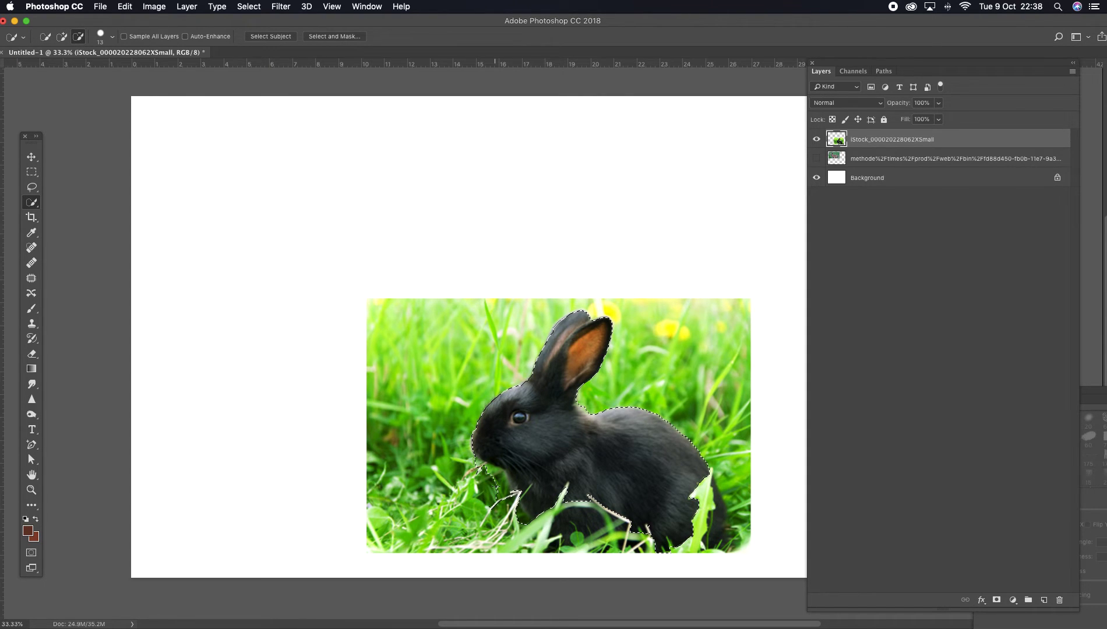
{"action": "left_click", "coordinate": [489, 475]}
{"action": "left_click", "coordinate": [62, 36]}
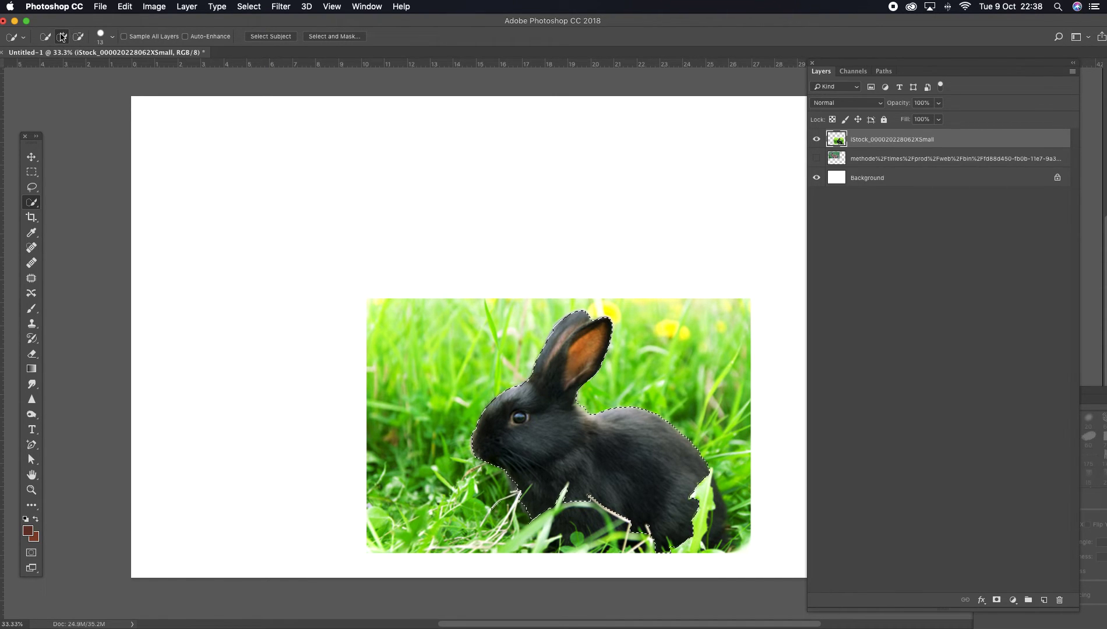
{"action": "left_click", "coordinate": [720, 508]}
{"action": "key", "text": "alt"}
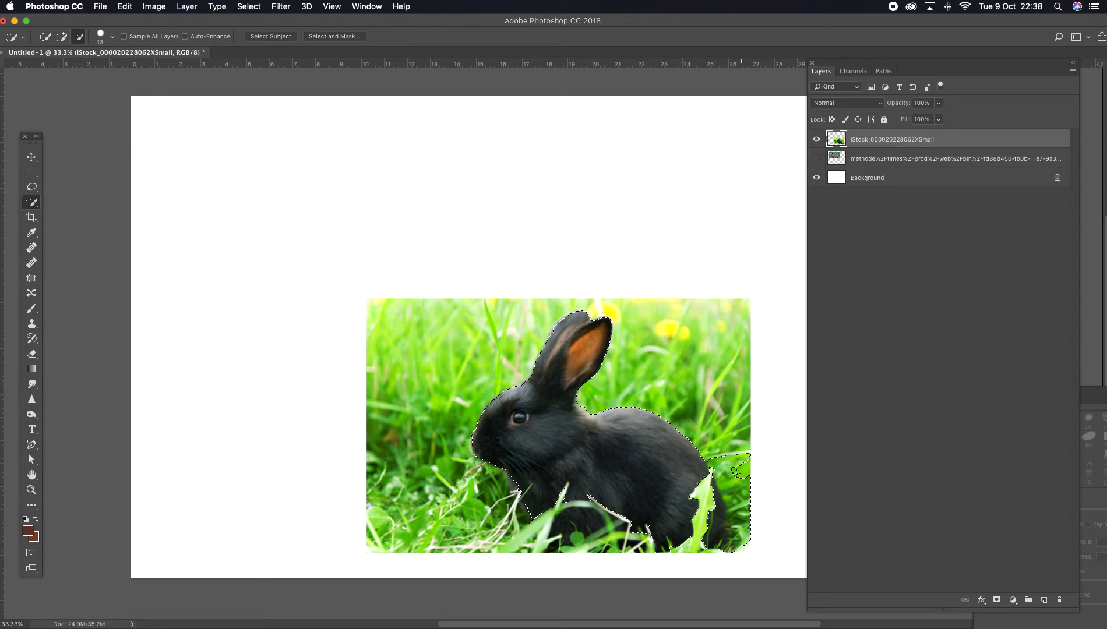
{"action": "left_click", "coordinate": [729, 470]}
{"action": "left_click", "coordinate": [737, 517]}
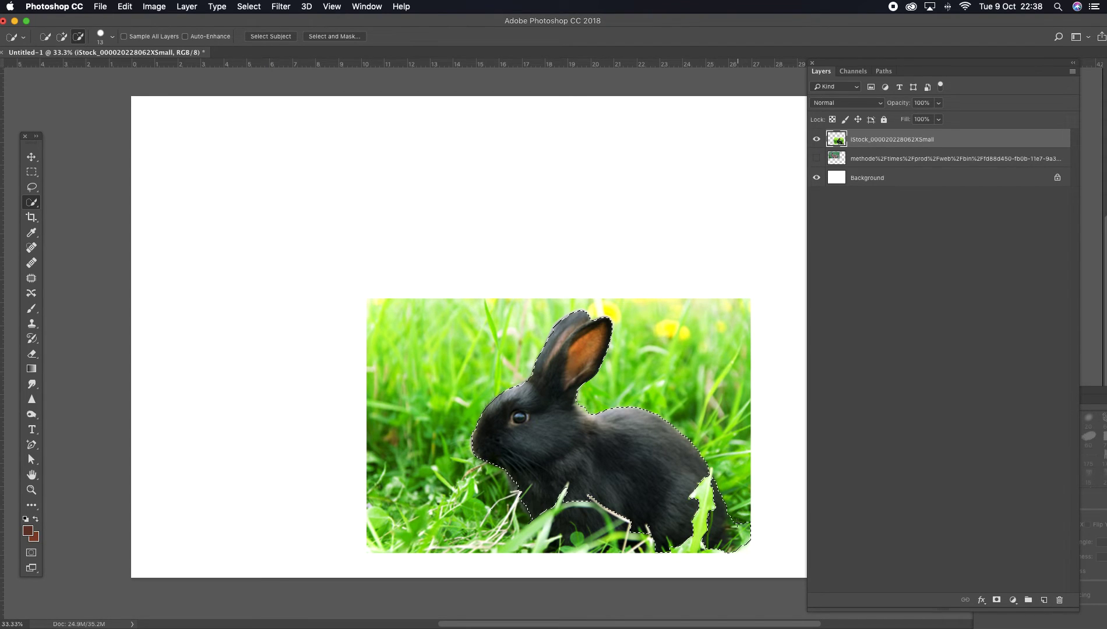
{"action": "left_click", "coordinate": [746, 527]}
{"action": "left_click", "coordinate": [741, 537]}
{"action": "left_click", "coordinate": [33, 493]}
{"action": "left_click", "coordinate": [688, 518]}
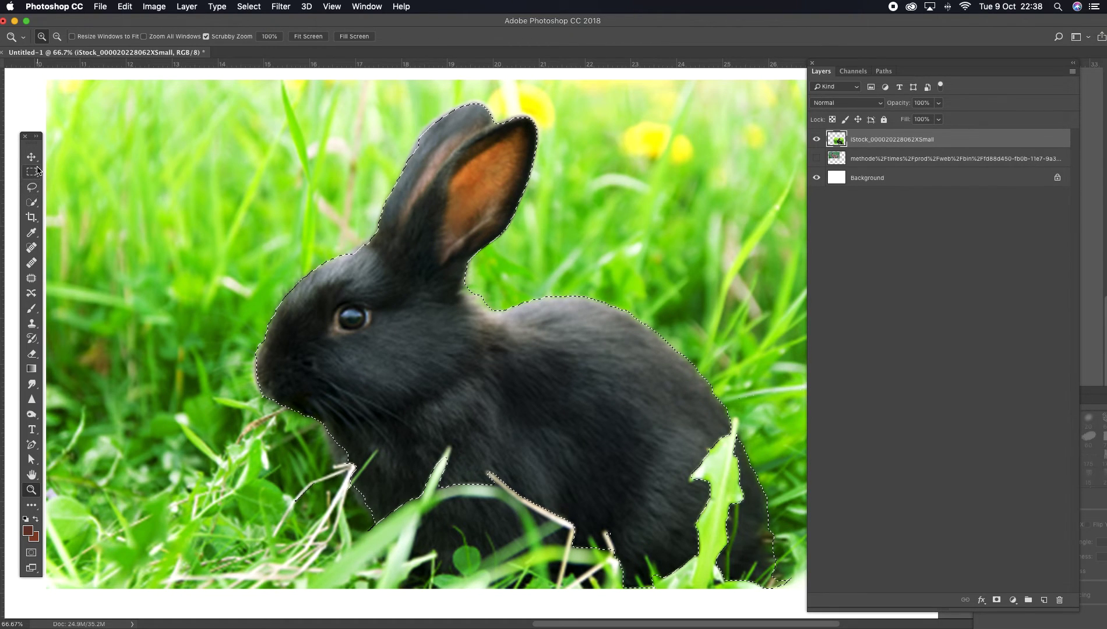
- Use the Polygonal Lasso to subtract the grass near the rabbit's rear at the bottom right
{"action": "left_click", "coordinate": [32, 187]}
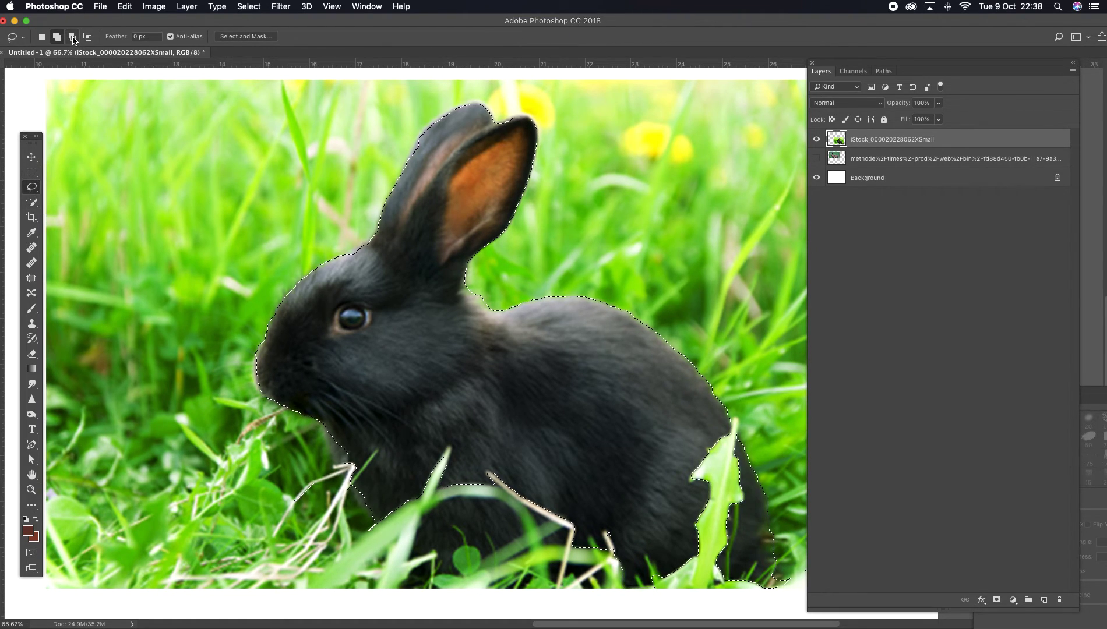
{"action": "left_click", "coordinate": [33, 188]}
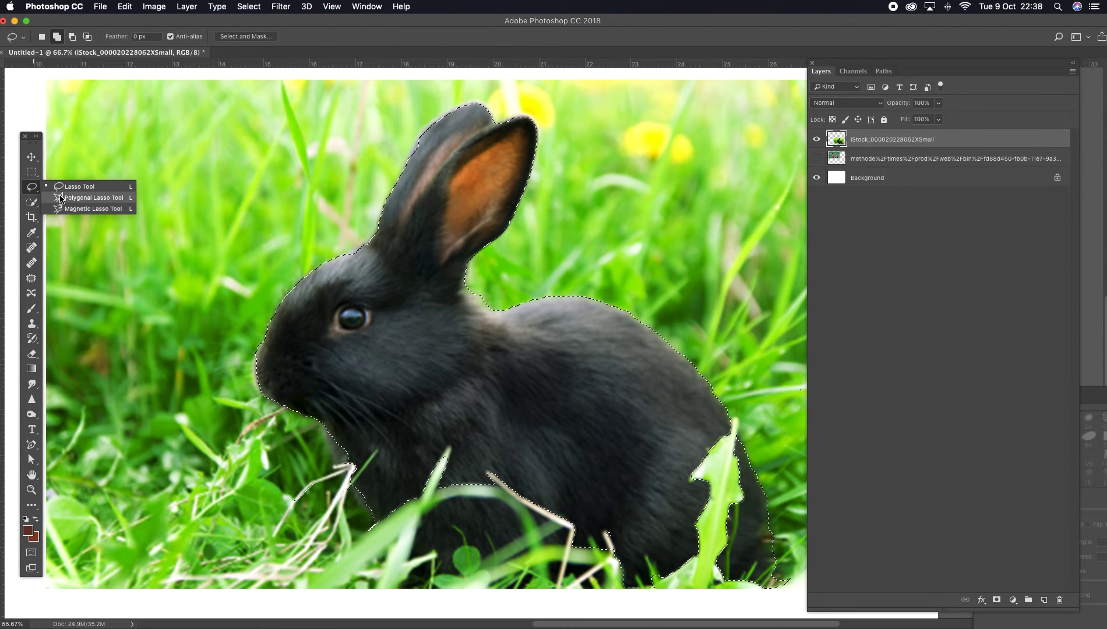
{"action": "left_click", "coordinate": [92, 198]}
{"action": "left_click", "coordinate": [73, 37]}
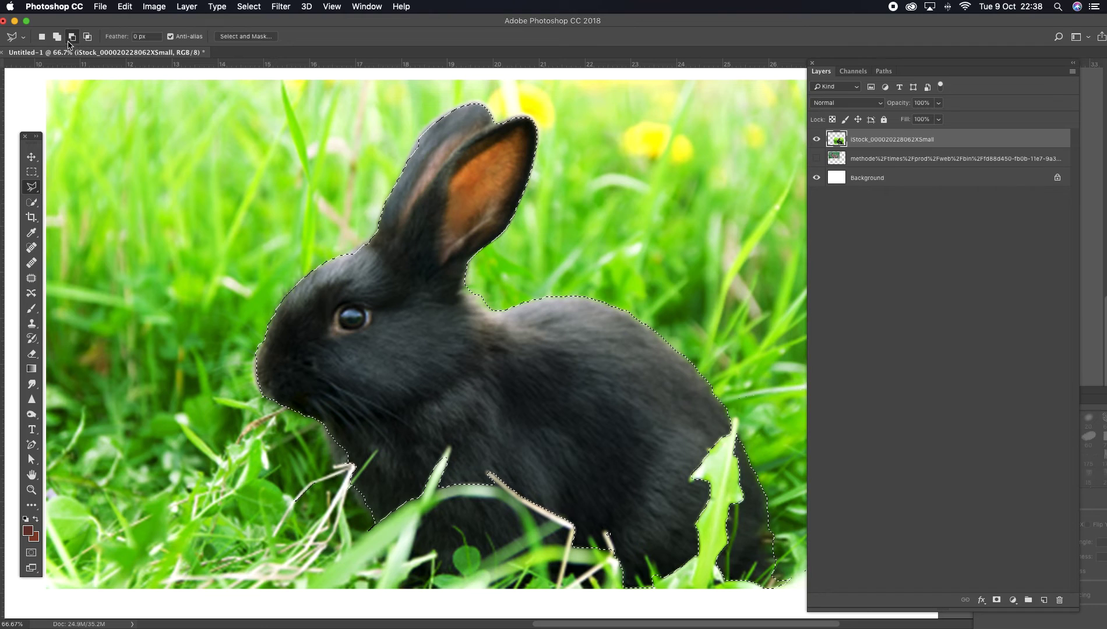
{"action": "left_click", "coordinate": [763, 491]}
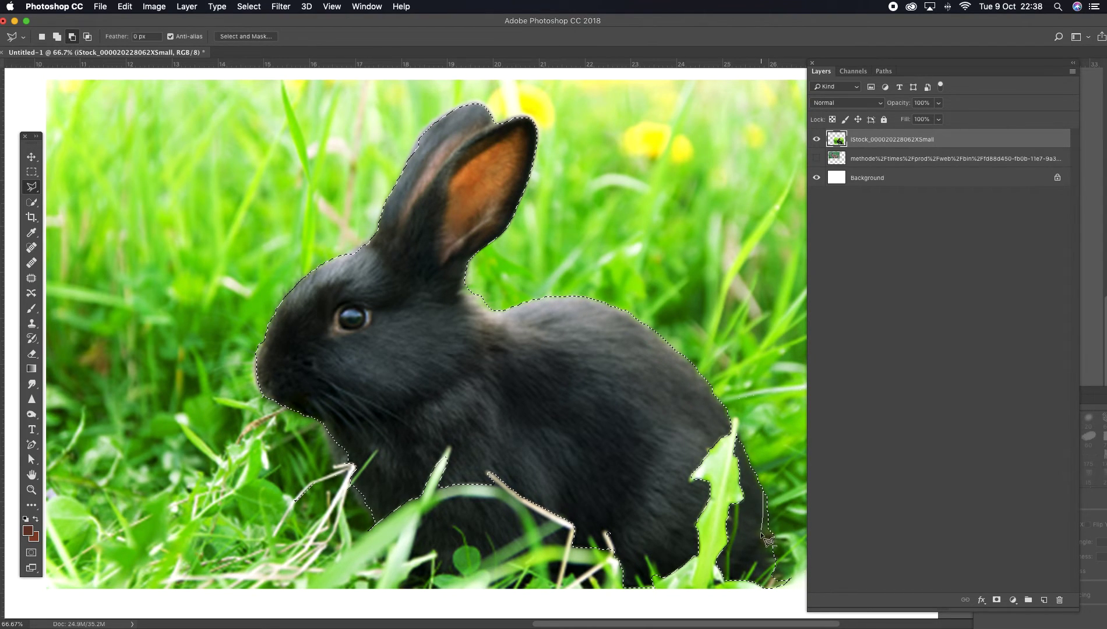
{"action": "left_click", "coordinate": [757, 585]}
{"action": "left_click", "coordinate": [784, 588]}
{"action": "left_click", "coordinate": [796, 581]}
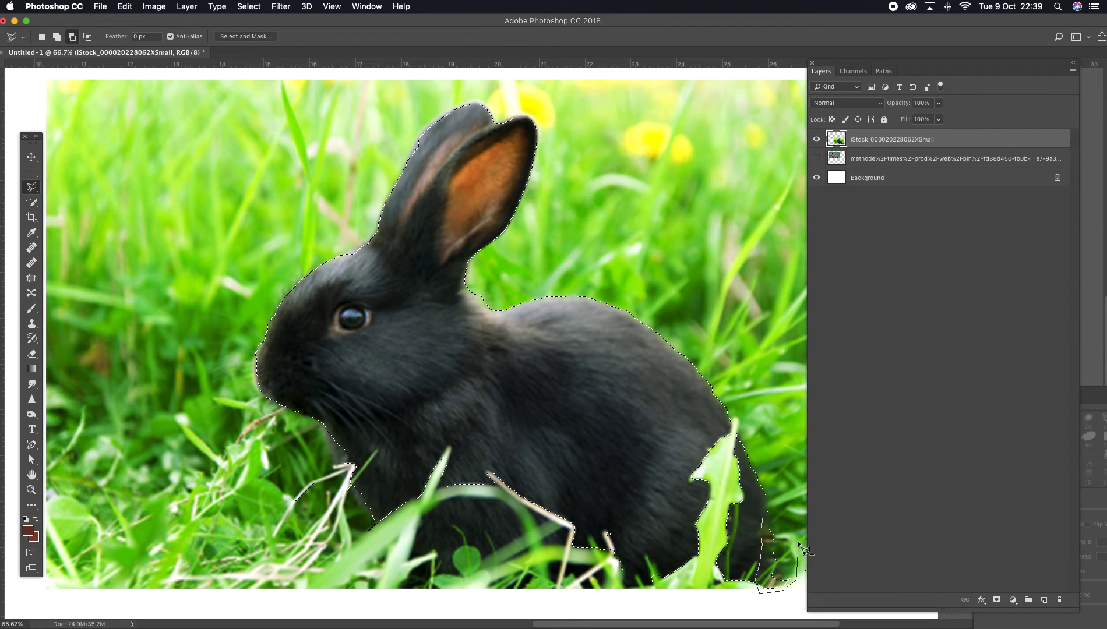
{"action": "left_click", "coordinate": [767, 492]}
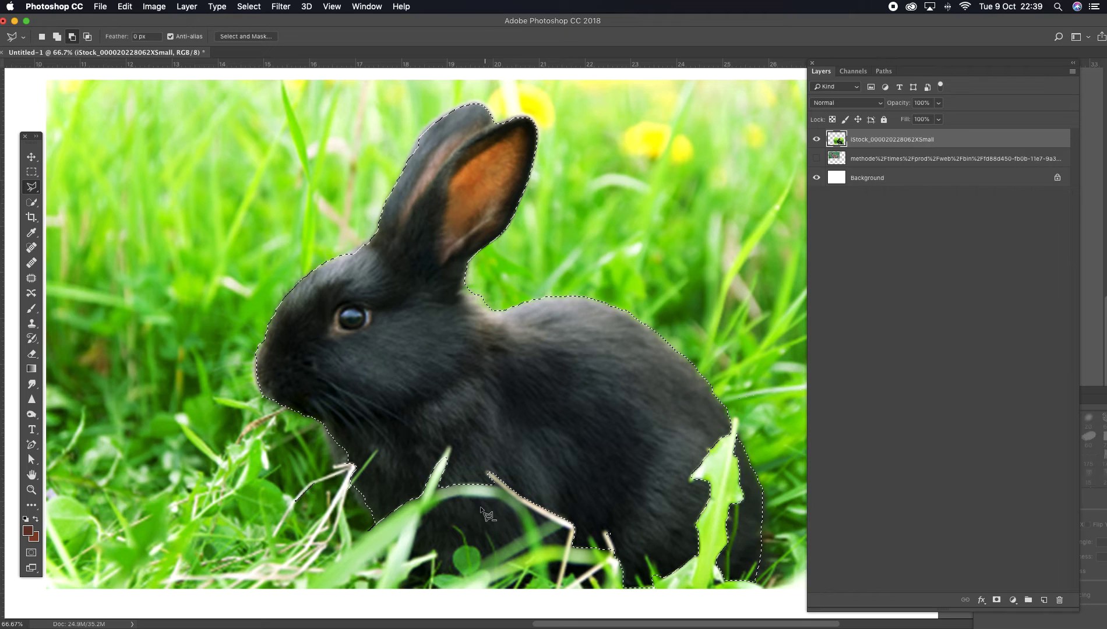
- Add the rabbit's dark lower body to the selection, outlining around the small leaf
{"action": "left_click", "coordinate": [57, 37]}
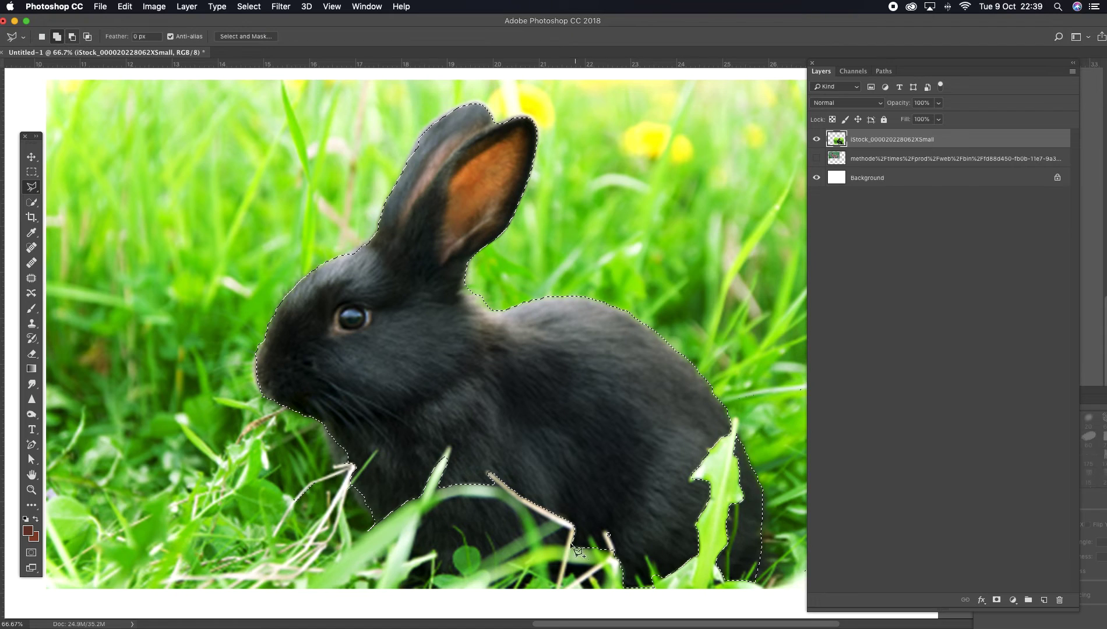
{"action": "left_click", "coordinate": [412, 558]}
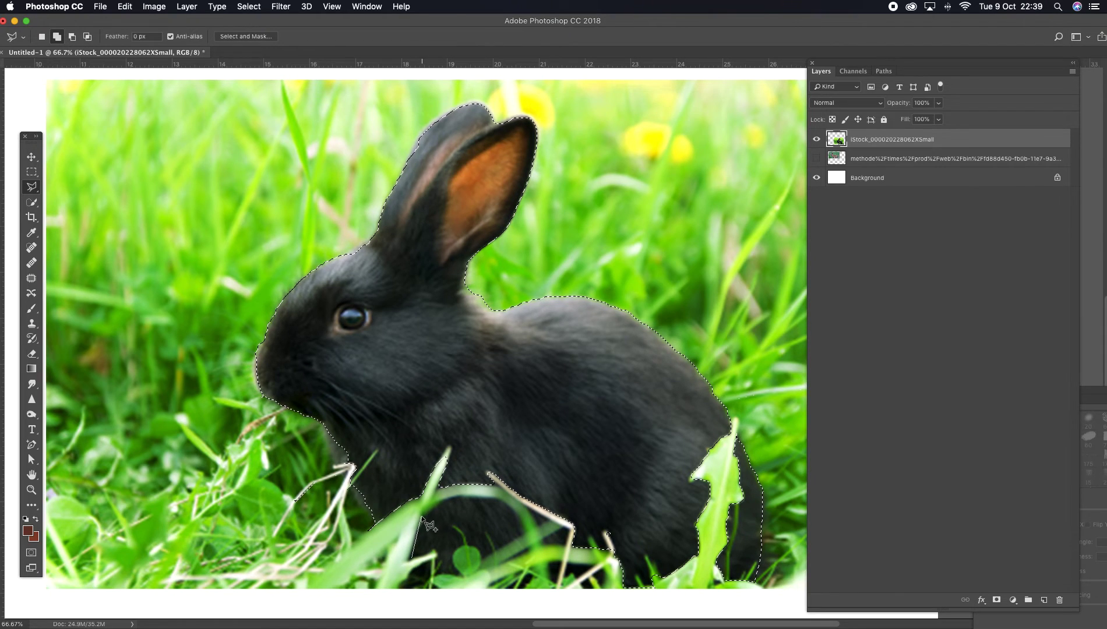
{"action": "left_click", "coordinate": [421, 516]}
{"action": "left_click", "coordinate": [454, 497]}
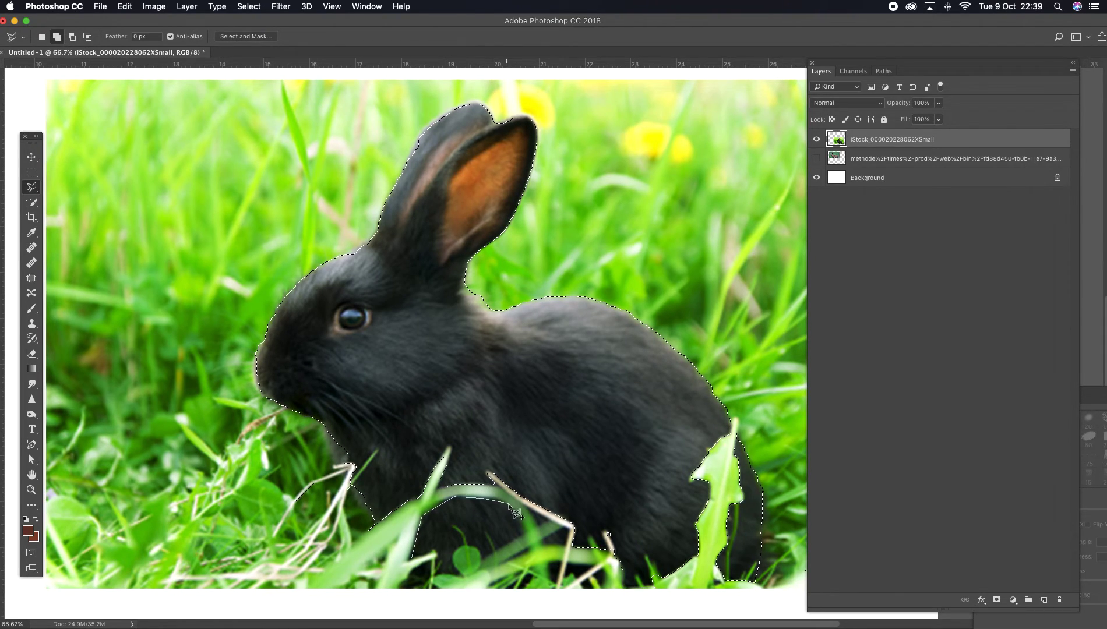
{"action": "left_click", "coordinate": [511, 505]}
{"action": "left_click", "coordinate": [524, 528]}
{"action": "left_click", "coordinate": [481, 556]}
{"action": "left_click", "coordinate": [461, 546]}
{"action": "left_click", "coordinate": [453, 559]}
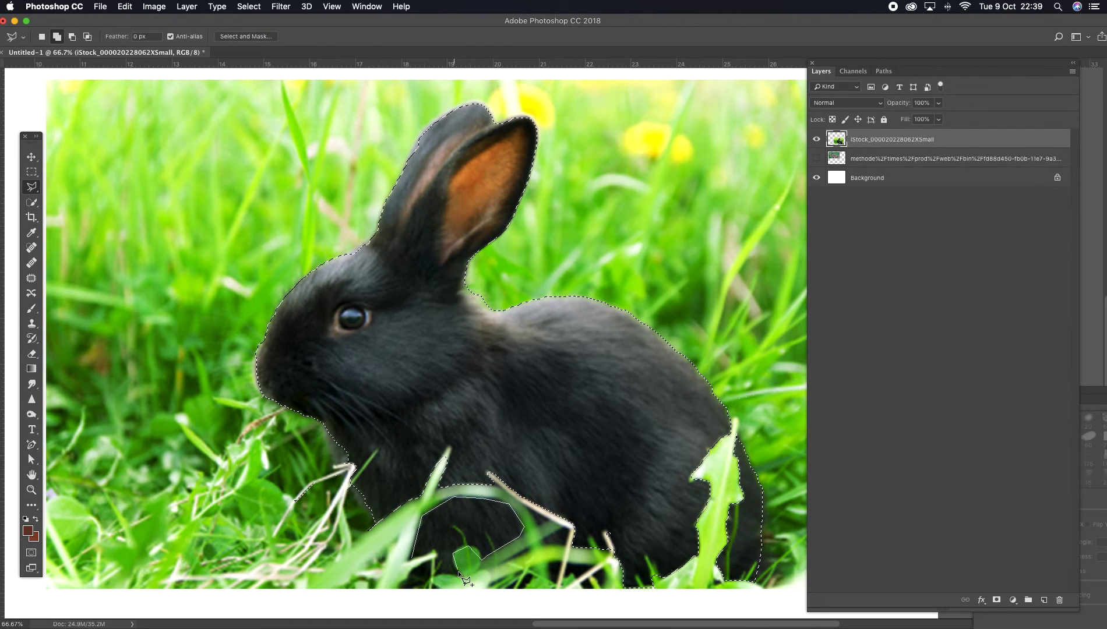
{"action": "left_click", "coordinate": [459, 570]}
{"action": "left_click", "coordinate": [436, 571]}
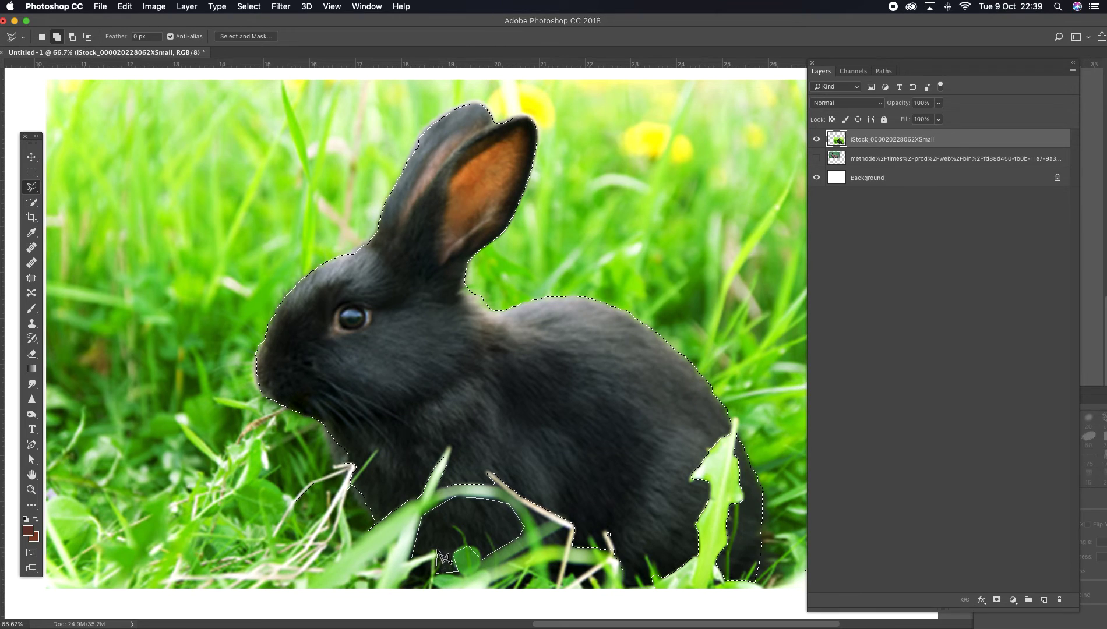
{"action": "left_click", "coordinate": [413, 558]}
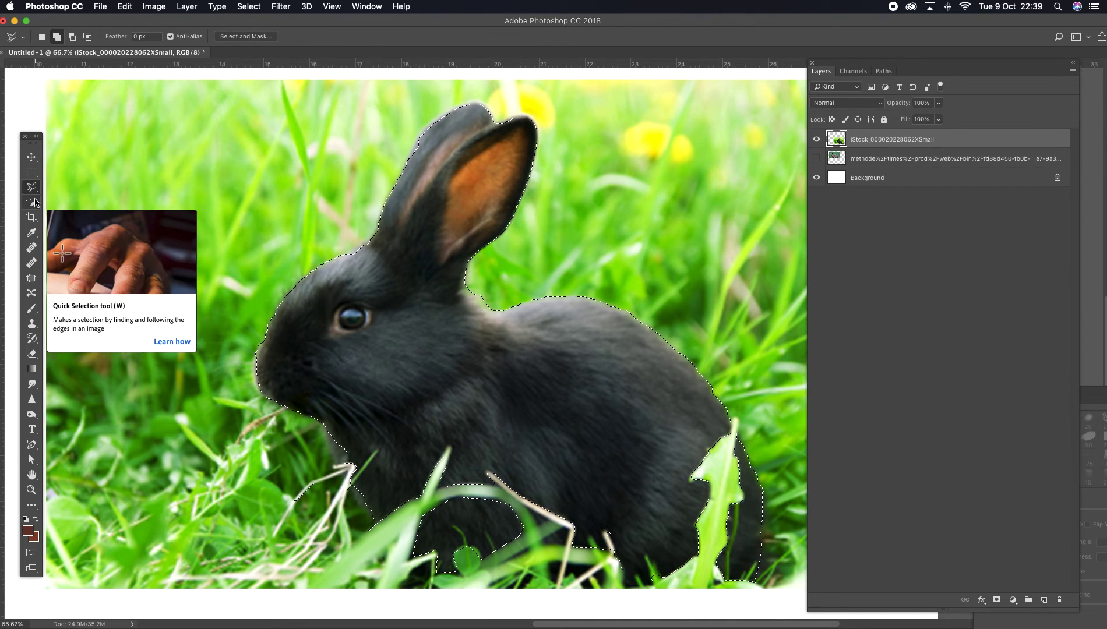
- Subtract the small leaf near the foot from the selection with the freehand Lasso
{"action": "left_click", "coordinate": [33, 190]}
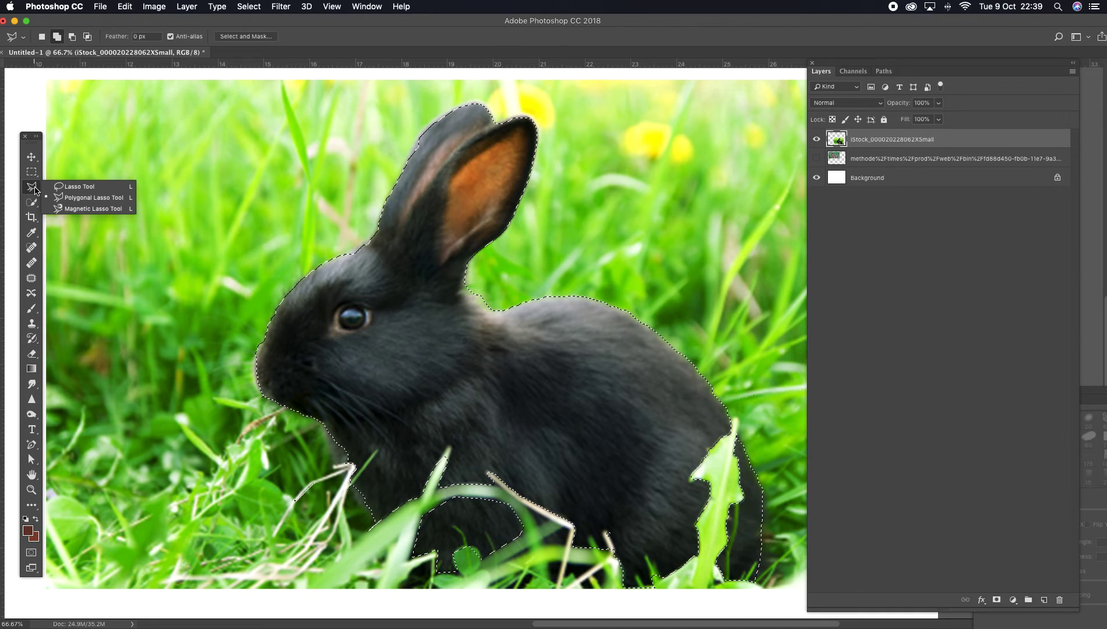
{"action": "left_click", "coordinate": [77, 187]}
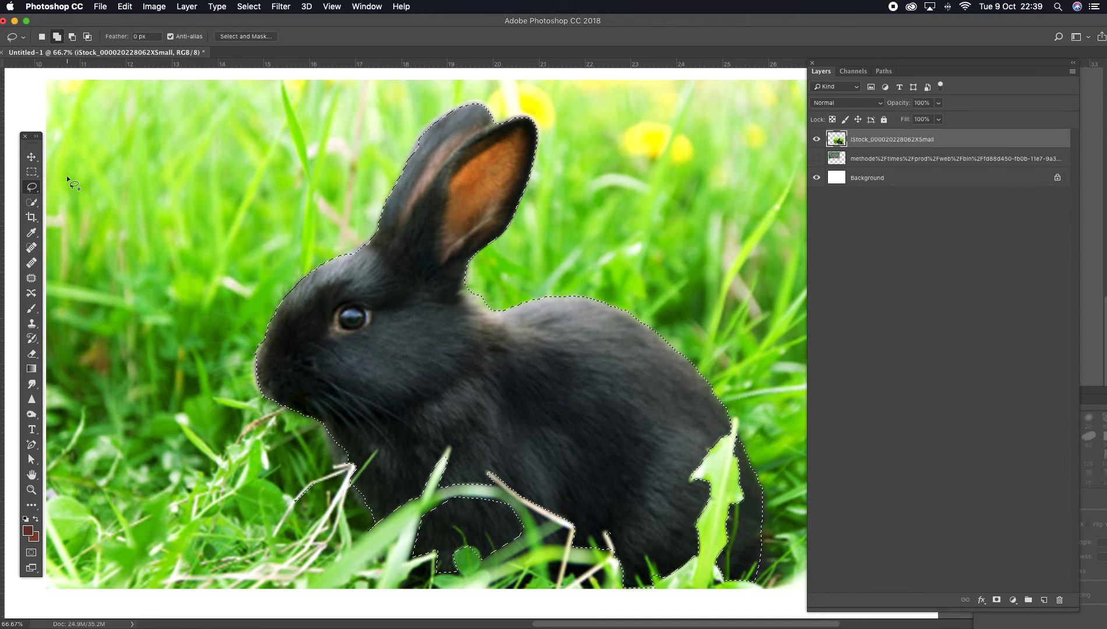
{"action": "left_click", "coordinate": [72, 36]}
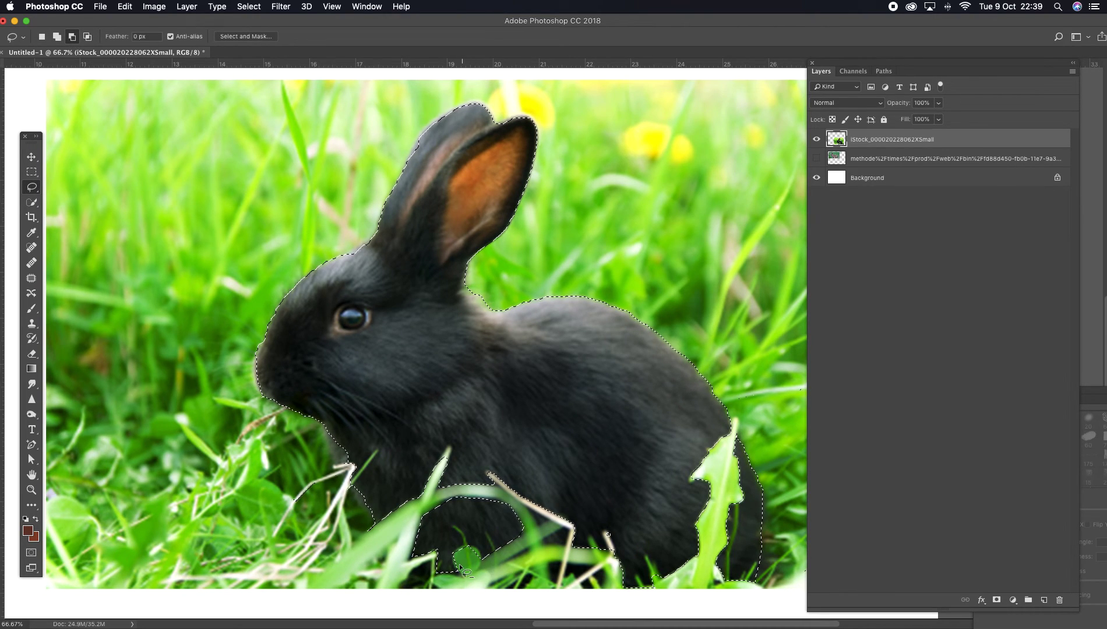
{"action": "mouse_move", "coordinate": [460, 568]}
{"action": "left_mouse_down"}
{"action": "mouse_move", "coordinate": [454, 558]}
{"action": "mouse_move", "coordinate": [473, 546]}
{"action": "mouse_move", "coordinate": [482, 570]}
{"action": "left_mouse_up"}
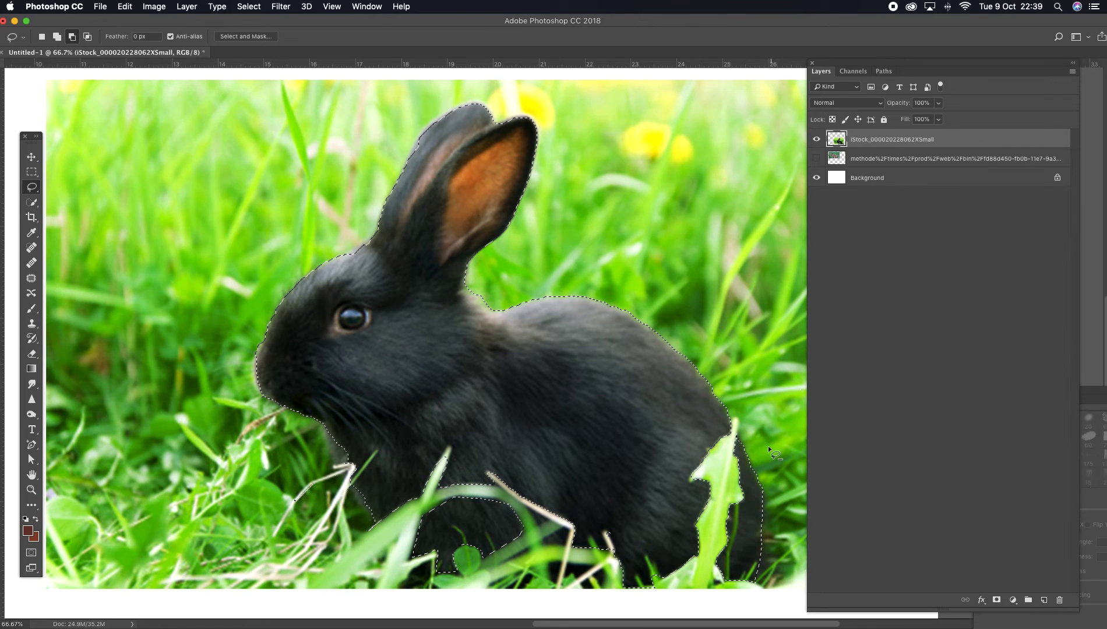
{"action": "left_click", "coordinate": [248, 37]}
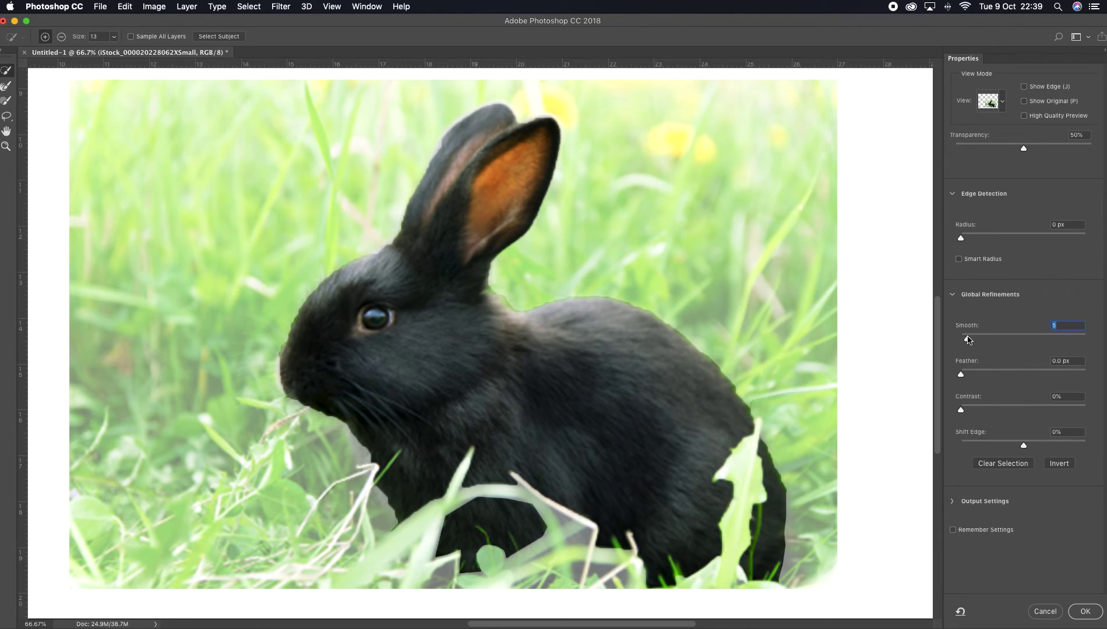
- Feather the rabbit selection edge to about 1.8 px, shift it to -27%, and apply
{"action": "mouse_move", "coordinate": [961, 375]}
{"action": "left_mouse_down"}
{"action": "mouse_move", "coordinate": [966, 410]}
{"action": "mouse_move", "coordinate": [971, 376]}
{"action": "left_mouse_up"}
{"action": "left_click_drag", "start_coordinate": [972, 375], "coordinate": [970, 339]}
{"action": "mouse_move", "coordinate": [1025, 446]}
{"action": "left_mouse_down"}
{"action": "mouse_move", "coordinate": [1002, 449]}
{"action": "mouse_move", "coordinate": [1069, 449]}
{"action": "mouse_move", "coordinate": [1012, 446]}
{"action": "left_mouse_up"}
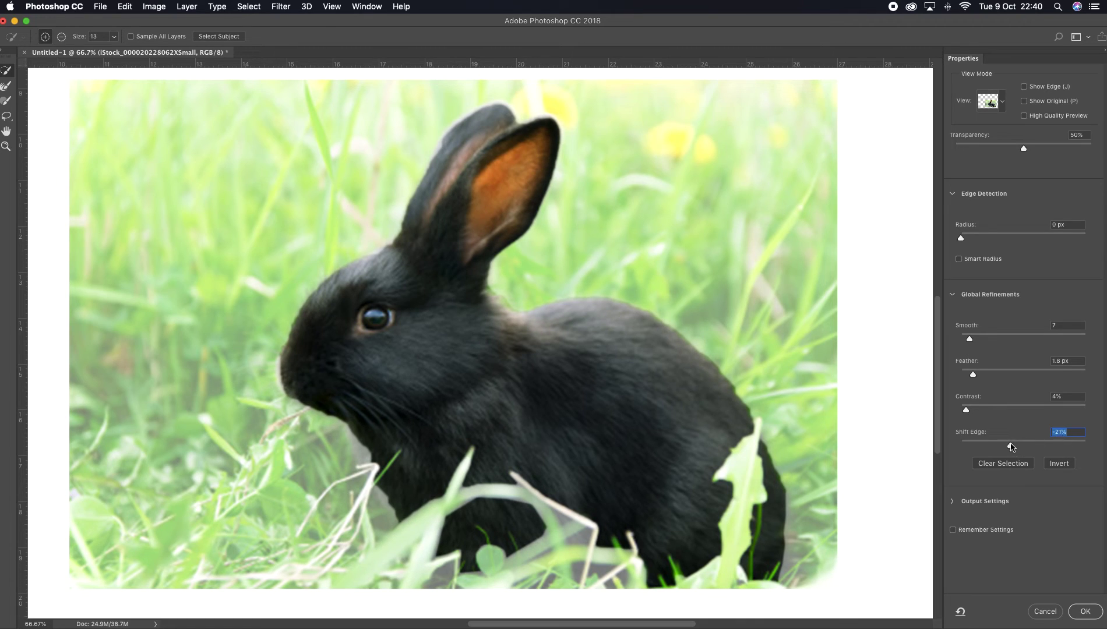
{"action": "left_click", "coordinate": [1086, 612]}
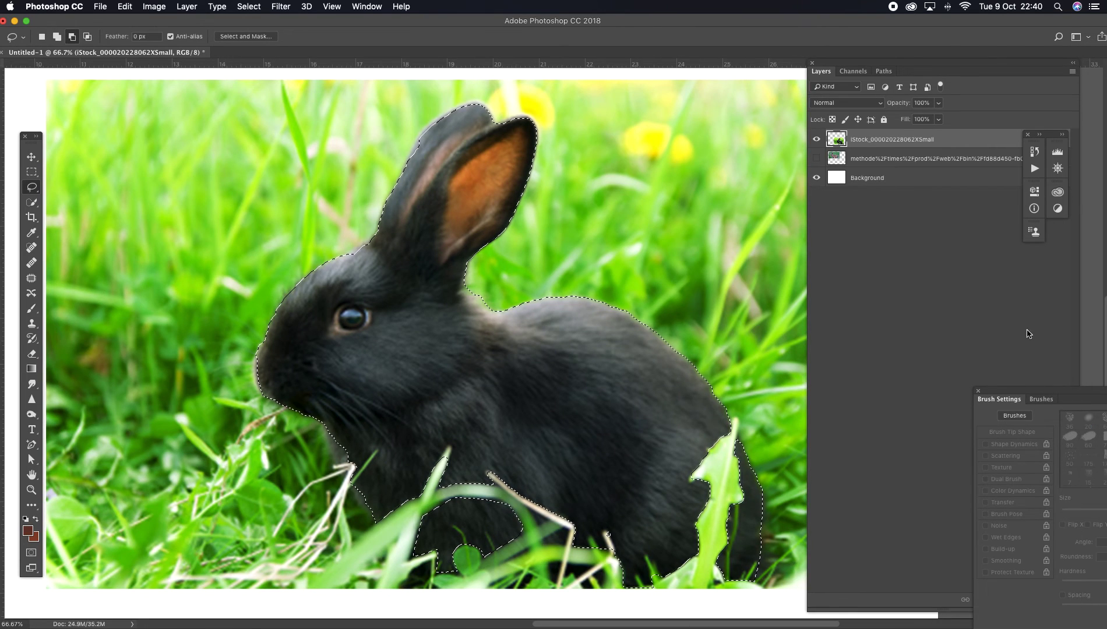
- Add a layer mask from the rabbit selection, hiding the grass on the black-rabbit layer
{"action": "left_click_drag", "start_coordinate": [954, 66], "coordinate": [896, 20]}
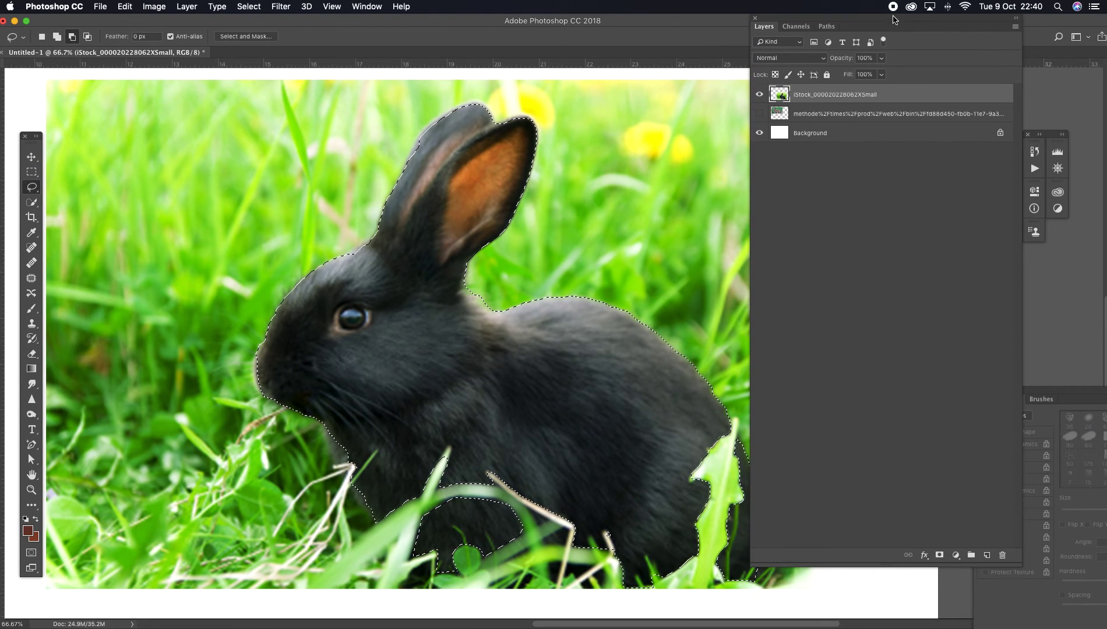
{"action": "left_click", "coordinate": [939, 555]}
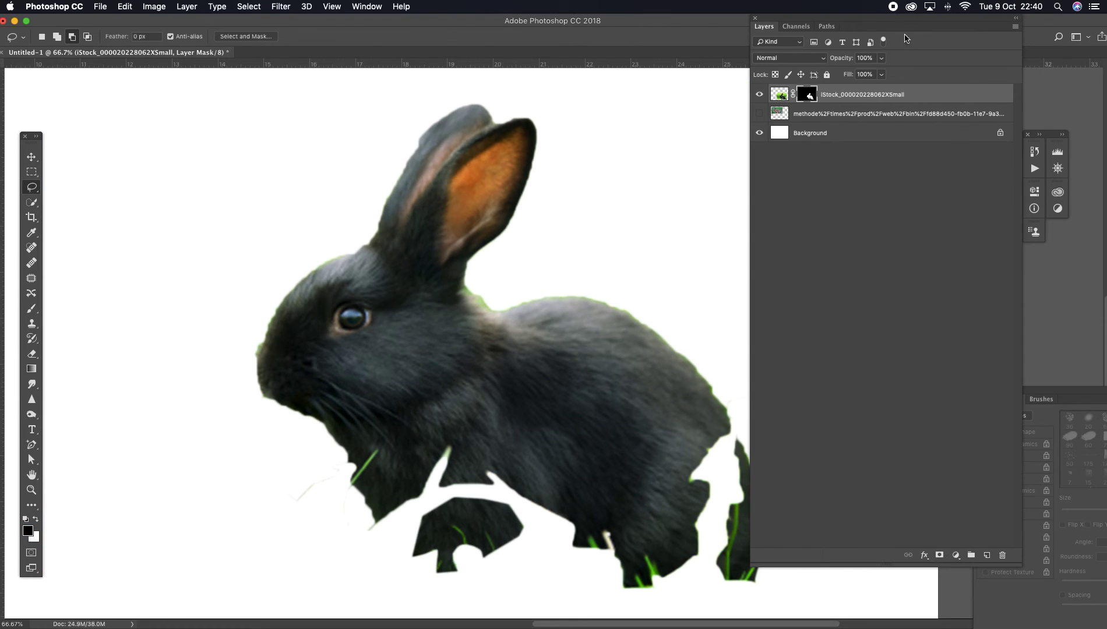
{"action": "left_click_drag", "start_coordinate": [912, 26], "coordinate": [990, 88]}
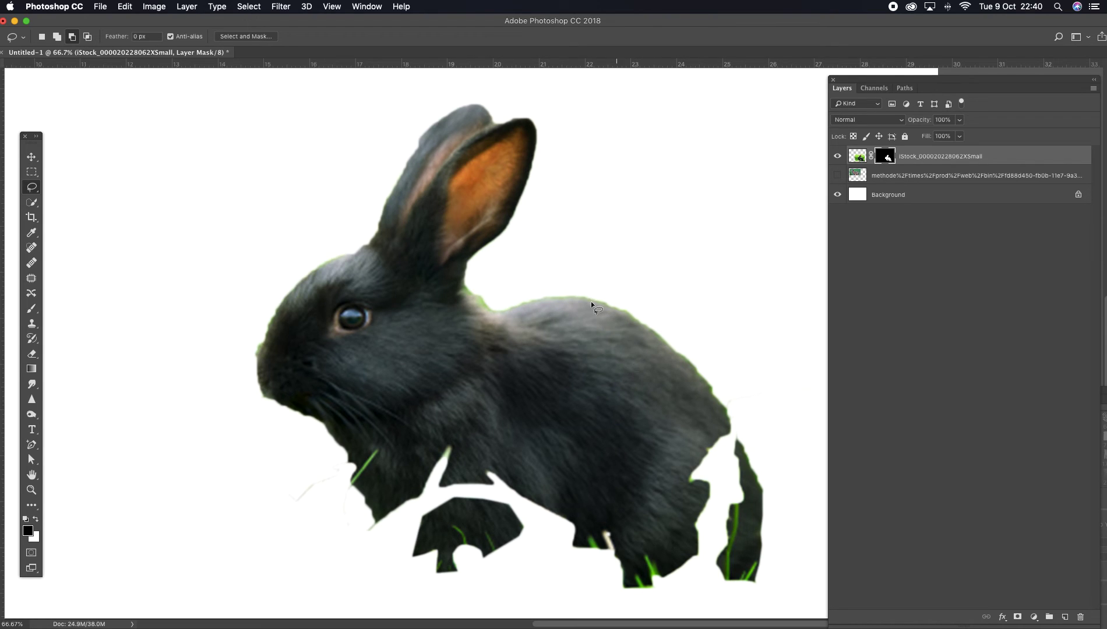
- Brush out the green fringe along the rabbit's back, set brush mode to Normal, and paint black
{"action": "left_click", "coordinate": [33, 310]}
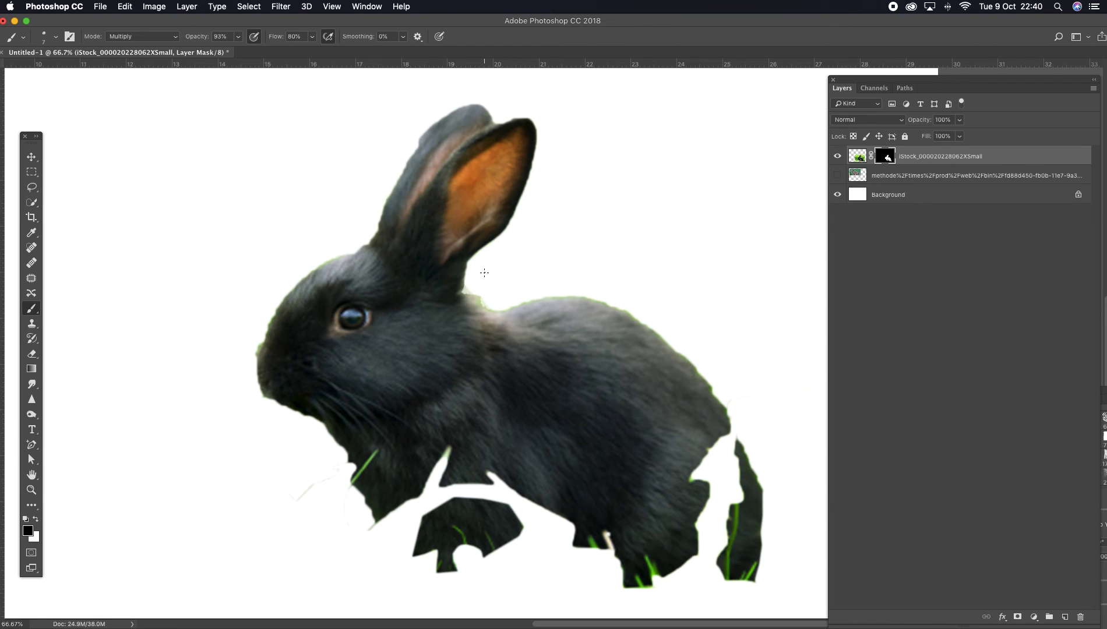
{"action": "left_click_drag", "start_coordinate": [528, 304], "coordinate": [578, 300]}
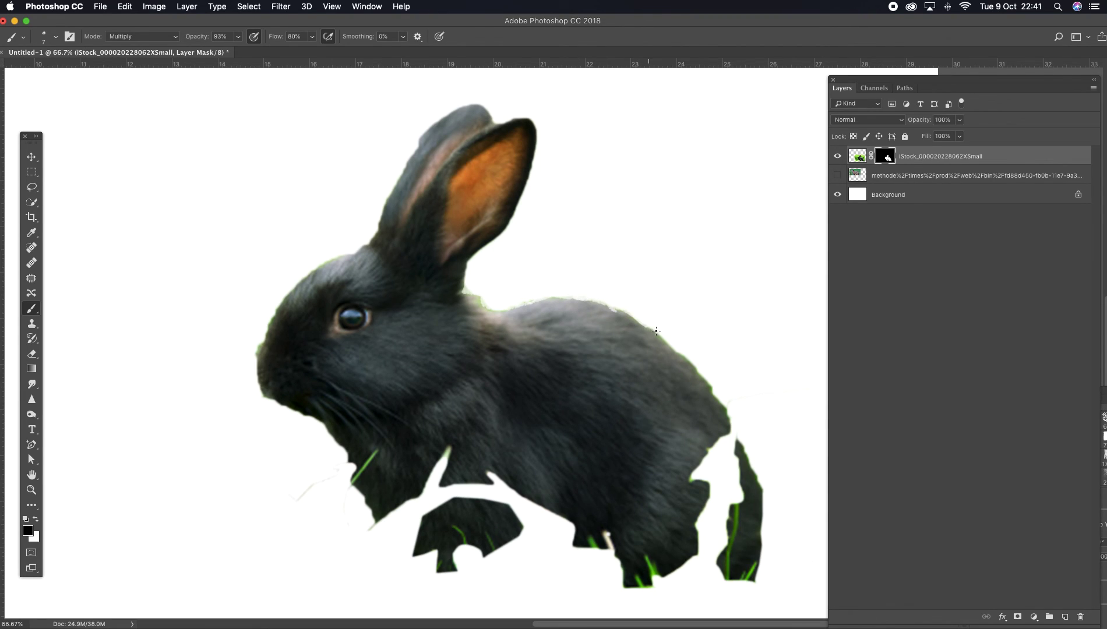
{"action": "left_click_drag", "start_coordinate": [656, 331], "coordinate": [664, 342]}
{"action": "left_click_drag", "start_coordinate": [526, 303], "coordinate": [504, 352]}
{"action": "left_click", "coordinate": [36, 518]}
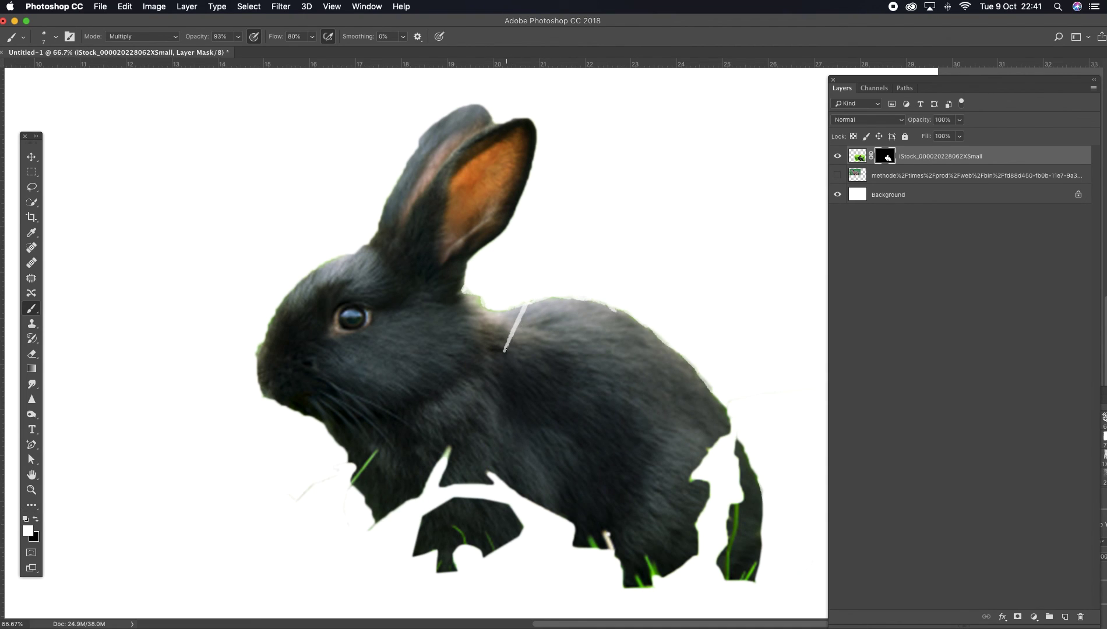
{"action": "left_click", "coordinate": [166, 36]}
{"action": "left_click", "coordinate": [147, 11]}
{"action": "left_click", "coordinate": [36, 521]}
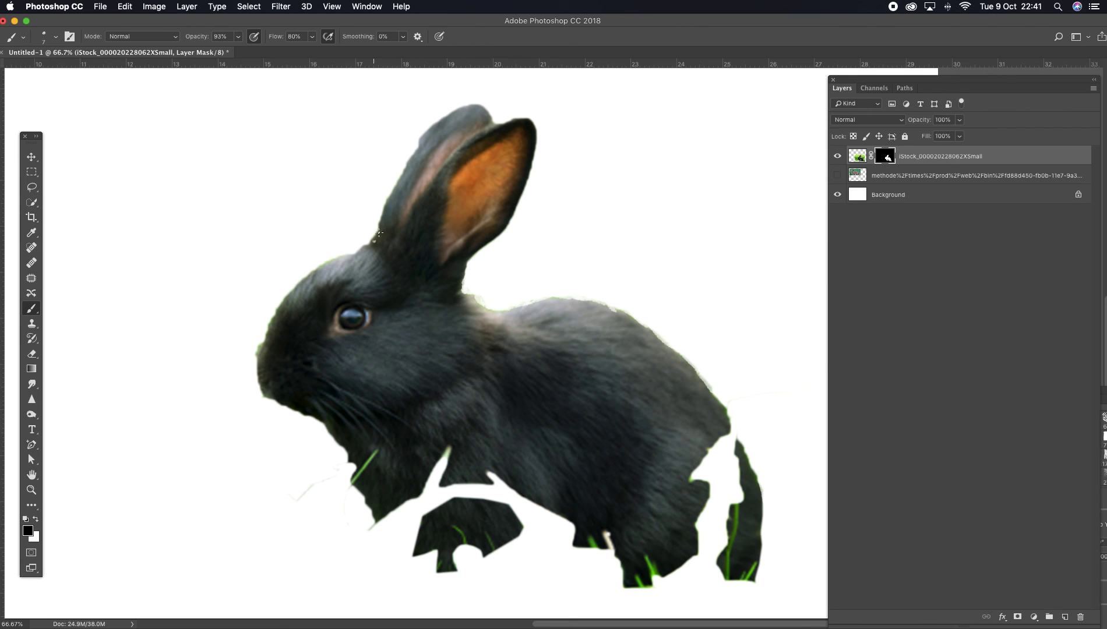
- Mask away the fringe on the ear, left edge of the head, chin, and hind leg
{"action": "left_click_drag", "start_coordinate": [379, 233], "coordinate": [378, 228]}
{"action": "mouse_move", "coordinate": [273, 320]}
{"action": "left_mouse_down"}
{"action": "mouse_move", "coordinate": [281, 298]}
{"action": "mouse_move", "coordinate": [253, 359]}
{"action": "left_mouse_up"}
{"action": "mouse_move", "coordinate": [284, 318]}
{"action": "left_mouse_down"}
{"action": "mouse_move", "coordinate": [278, 300]}
{"action": "mouse_move", "coordinate": [281, 312]}
{"action": "left_mouse_up"}
{"action": "left_click_drag", "start_coordinate": [259, 346], "coordinate": [260, 373]}
{"action": "left_click_drag", "start_coordinate": [346, 459], "coordinate": [332, 439]}
{"action": "left_click_drag", "start_coordinate": [356, 487], "coordinate": [350, 472]}
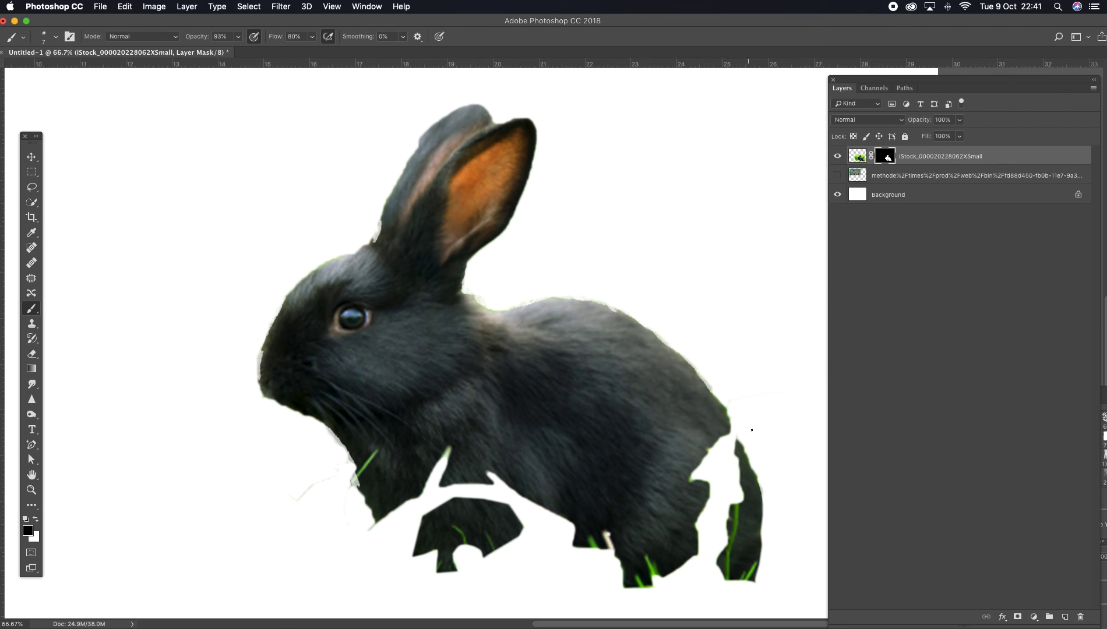
{"action": "left_click_drag", "start_coordinate": [762, 491], "coordinate": [750, 455]}
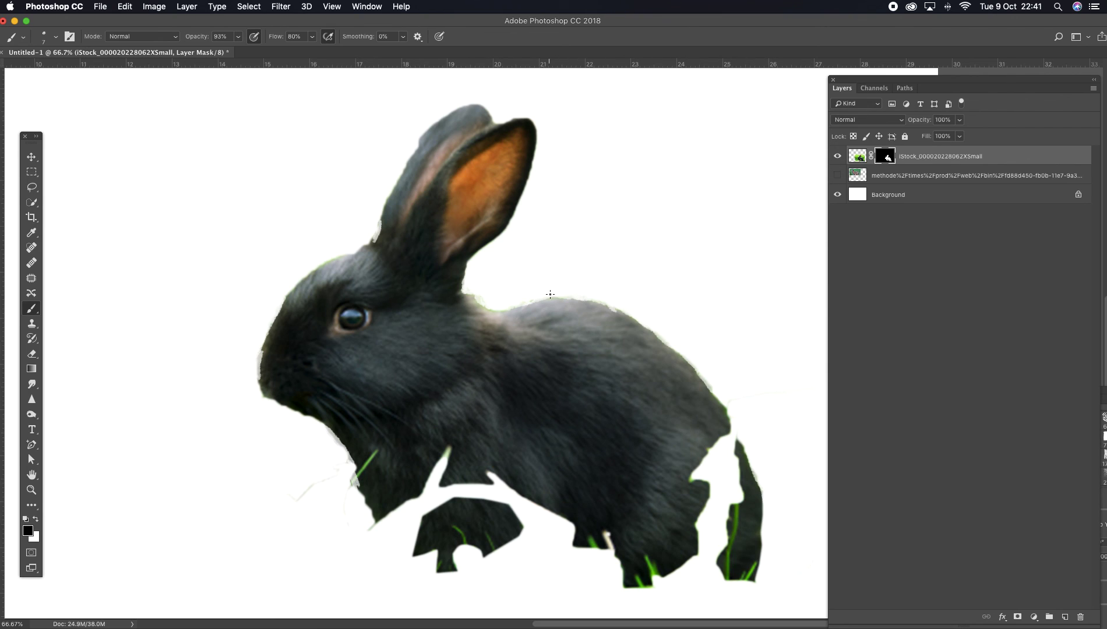